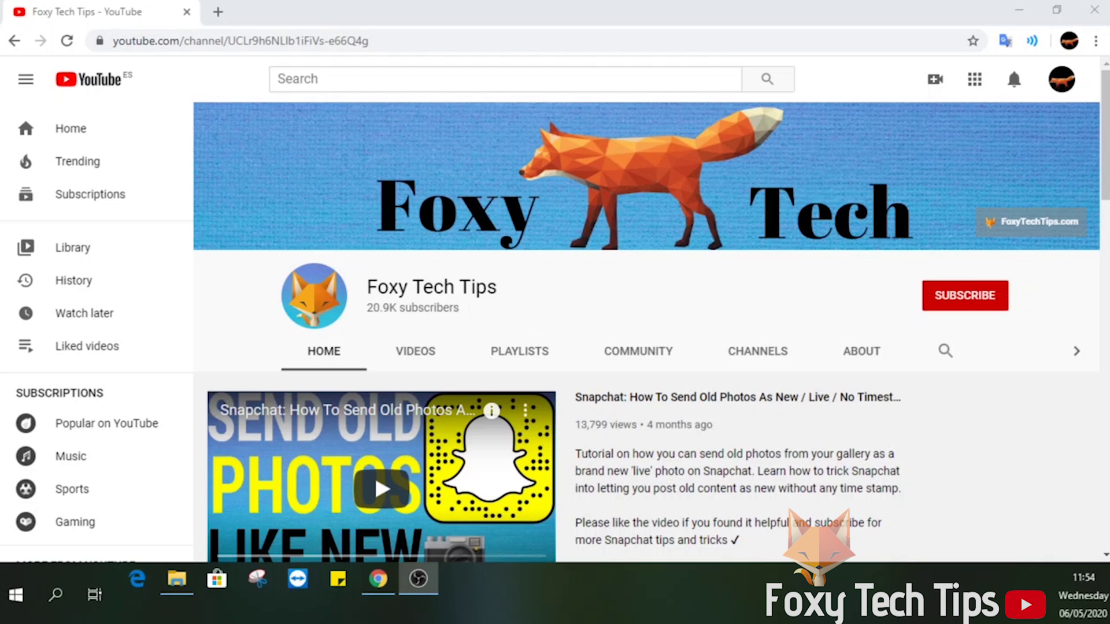
Step: Load roblox.com in Chrome and open the FoxyTechTips profile page
click(338, 313)
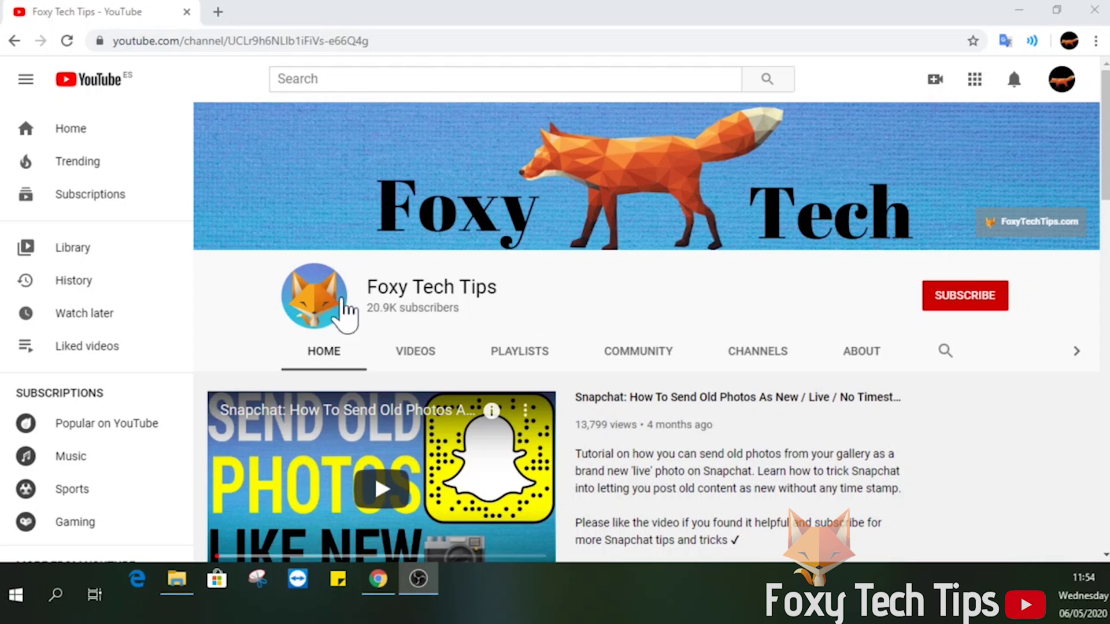
click(312, 41)
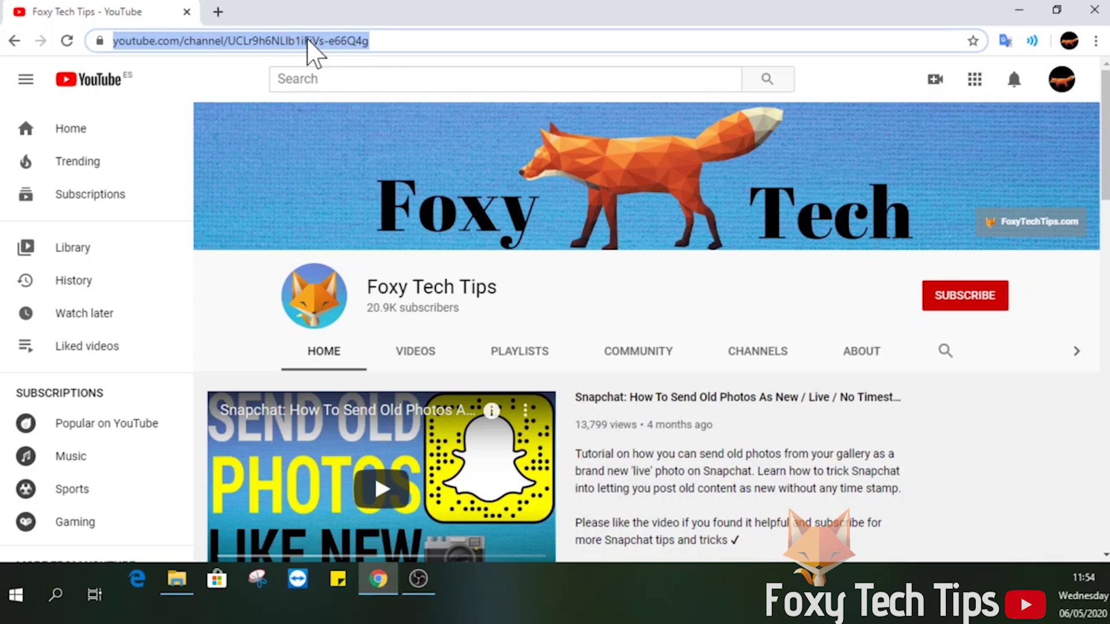
text(roblo)
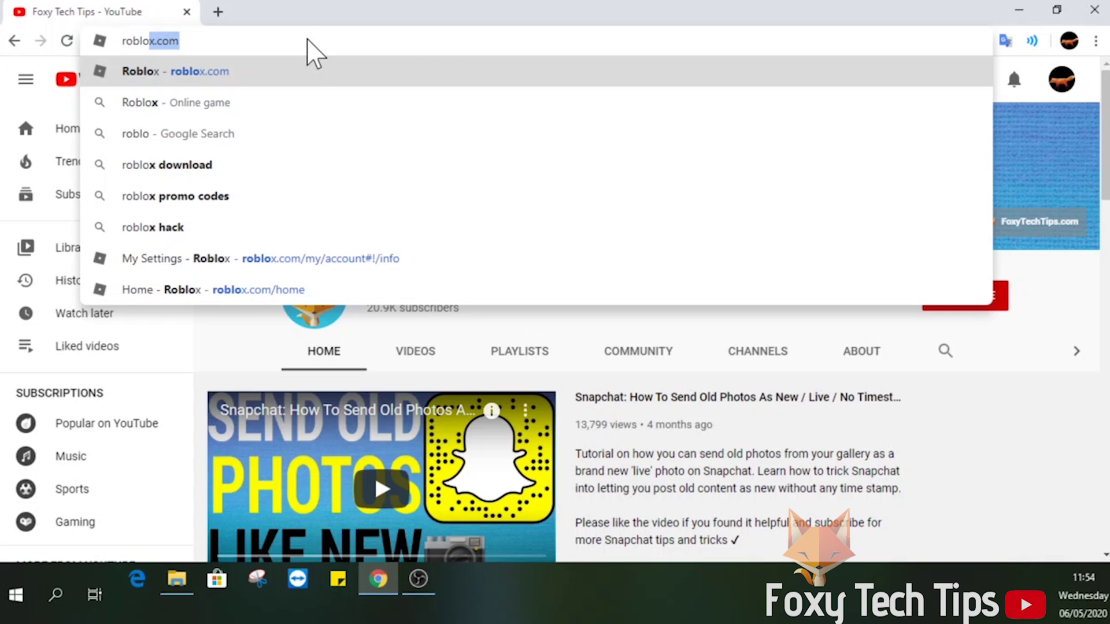
text(x.com)
key(Return)
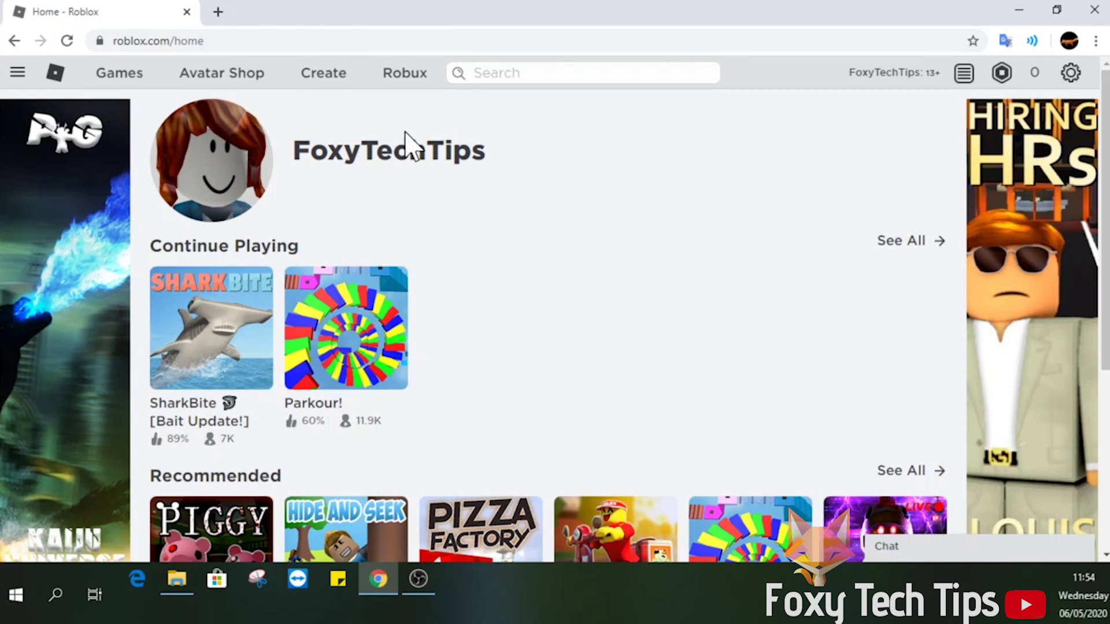
click(408, 156)
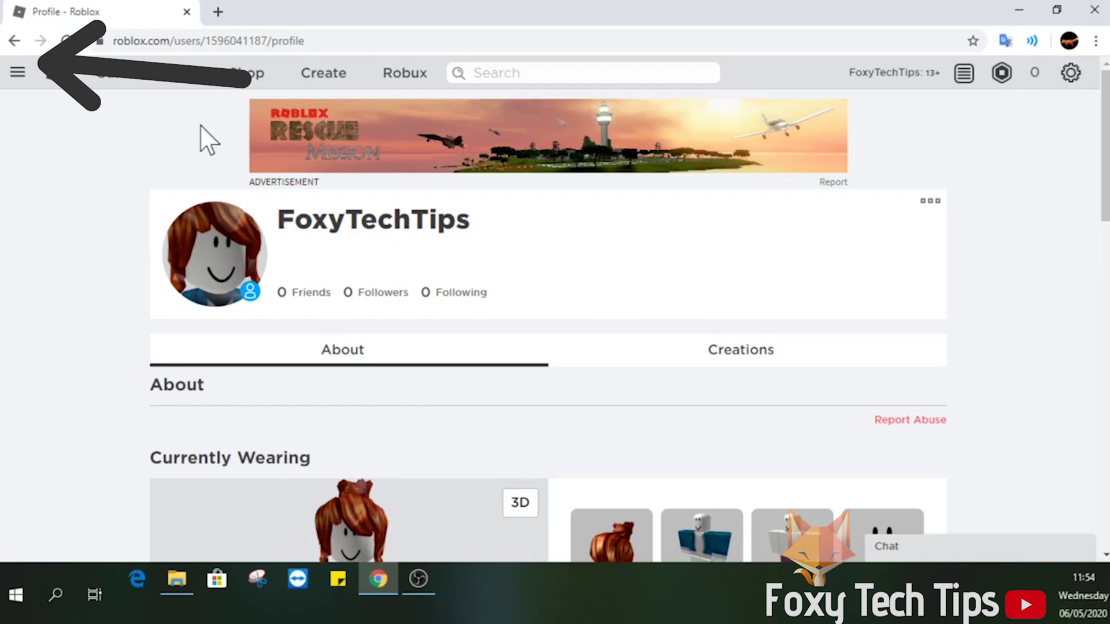
Step: Go to the Groups directory and list all groups in the Roleplaying category
click(18, 79)
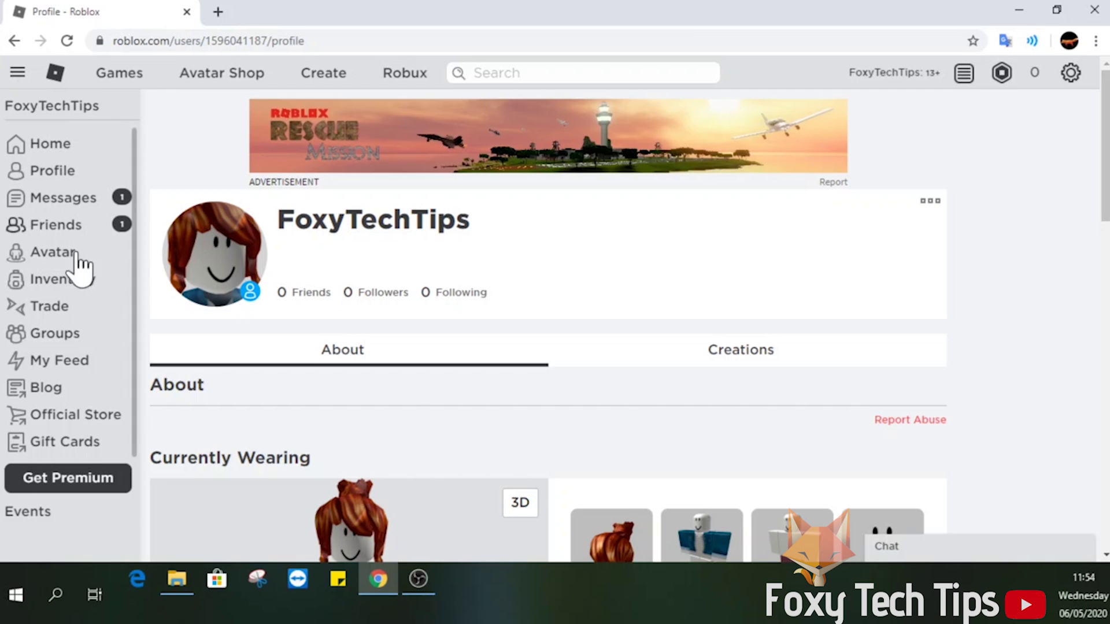
click(55, 333)
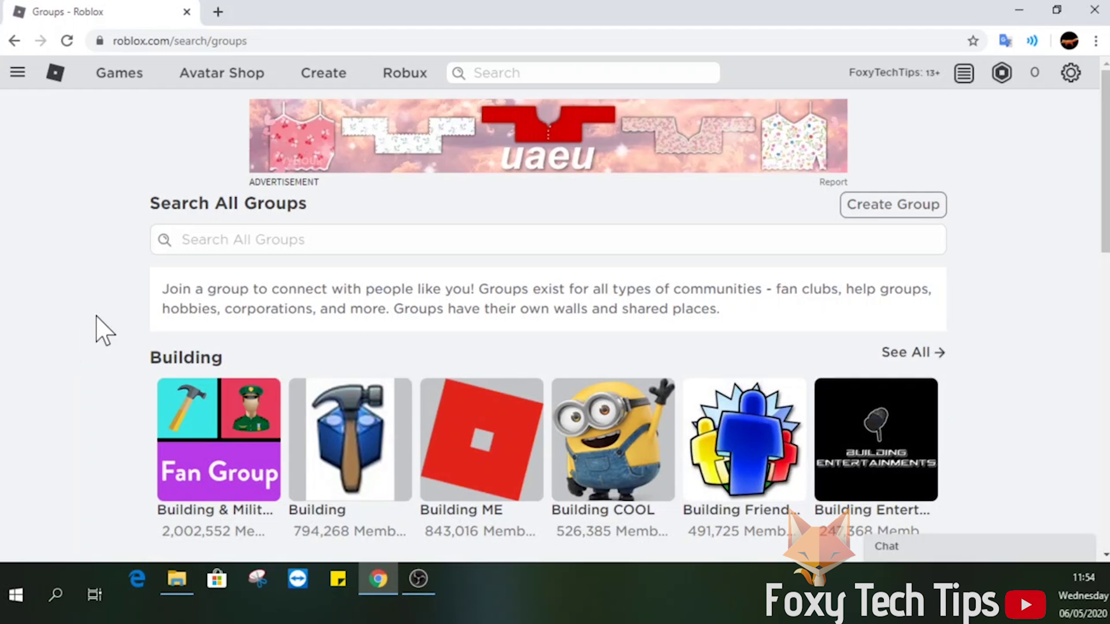
scroll(107, 379, down, 1)
scroll(107, 379, down, 1)
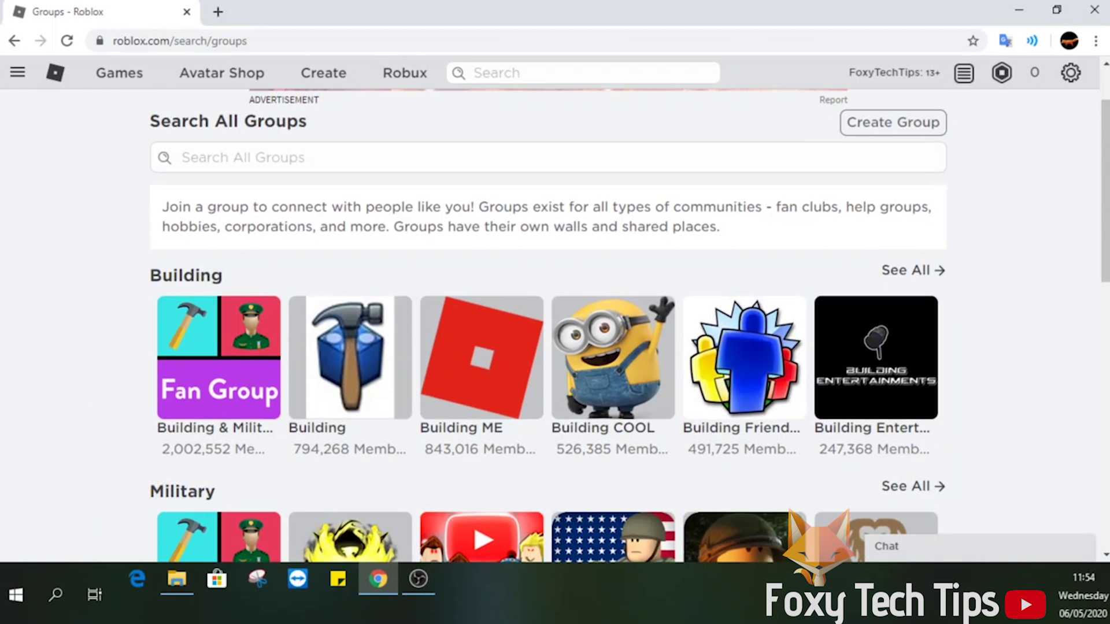
scroll(260, 312, down, 2)
scroll(555, 261, down, 1)
scroll(815, 261, up, 1)
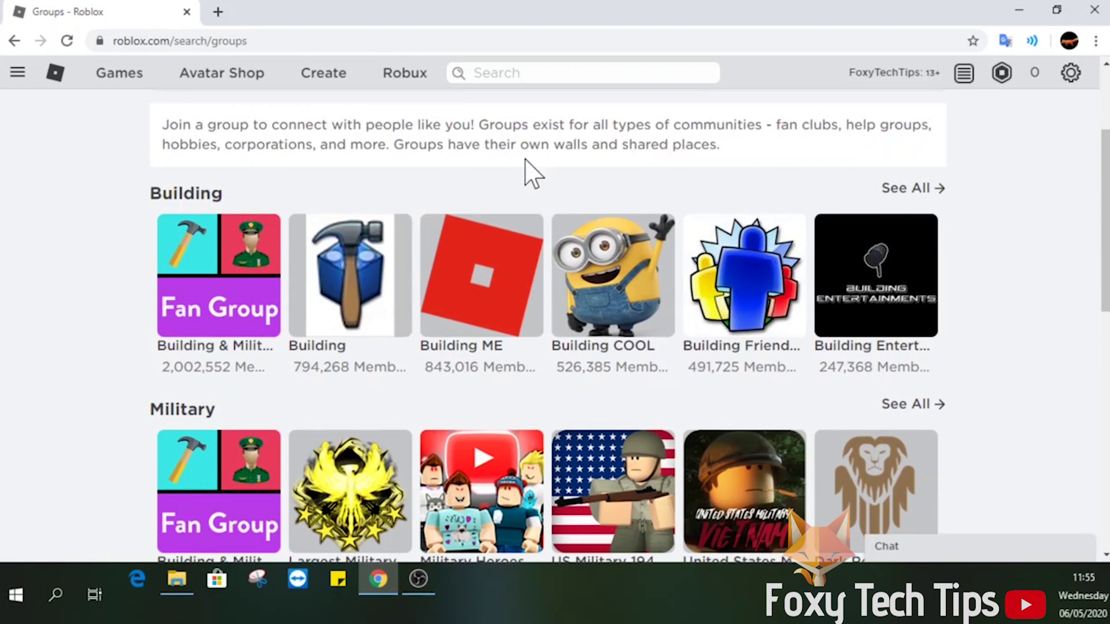
scroll(182, 338, down, 3)
scroll(183, 347, down, 1)
scroll(419, 429, down, 3)
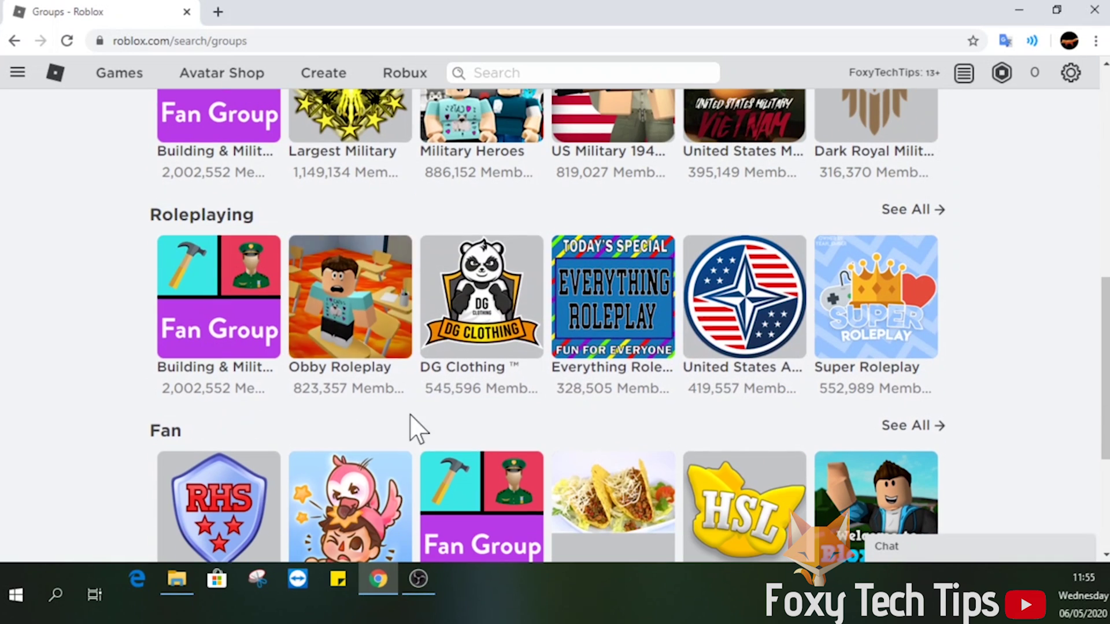
click(905, 209)
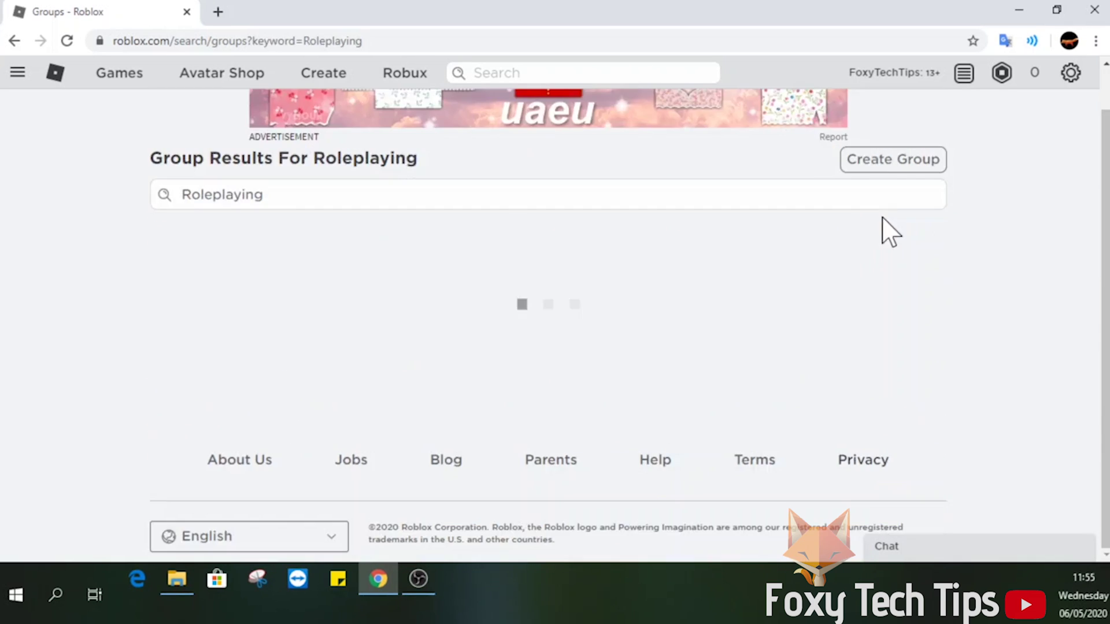
scroll(539, 286, down, 3)
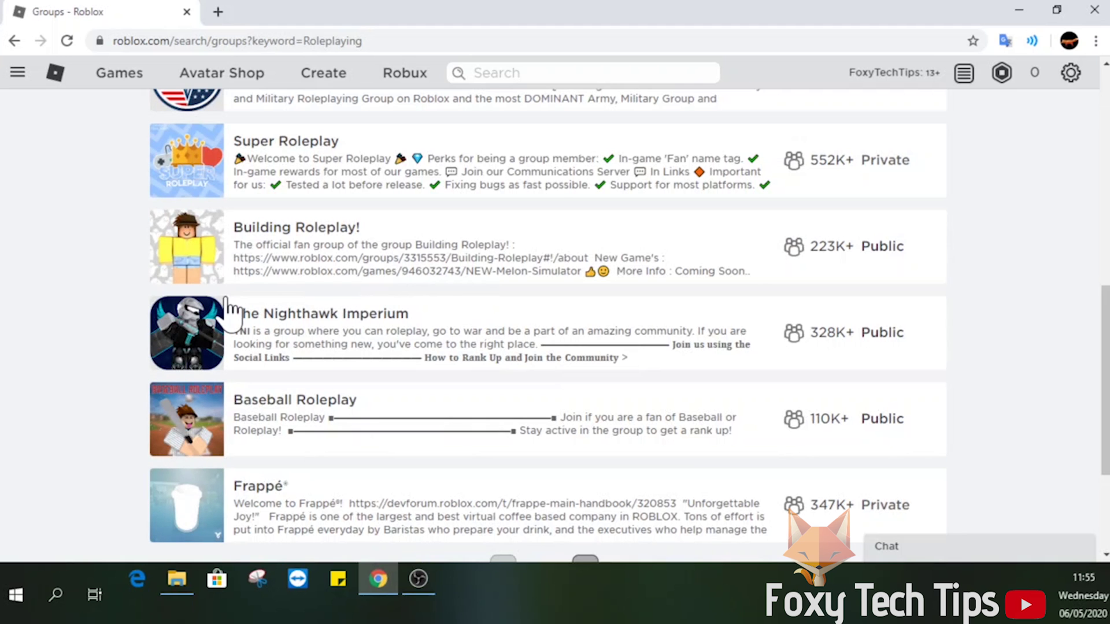
scroll(351, 300, down, 5)
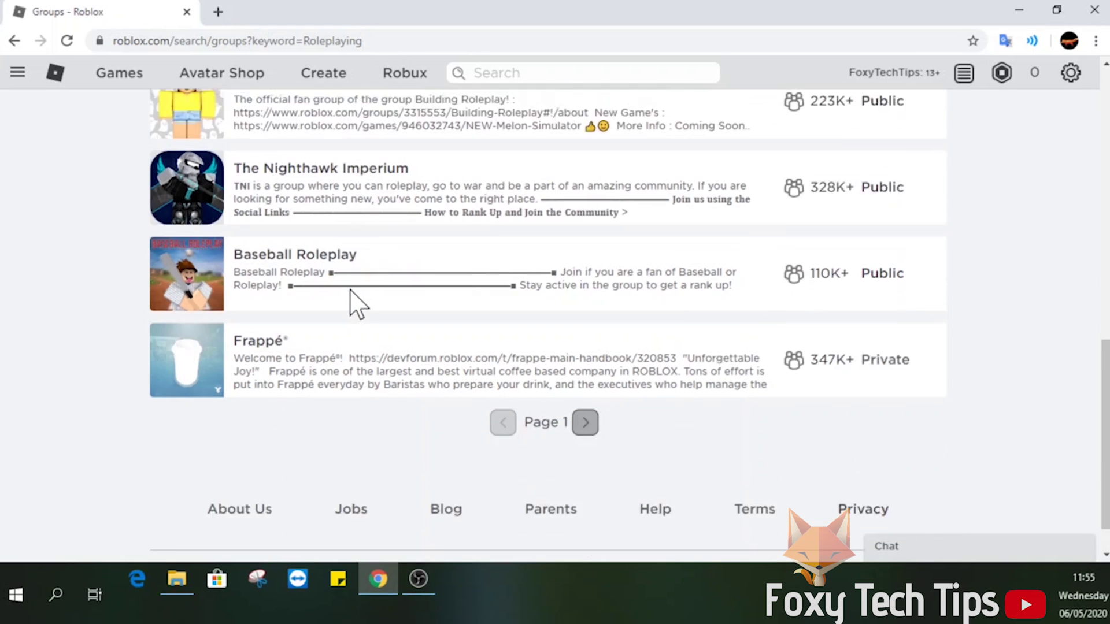
scroll(356, 379, up, 8)
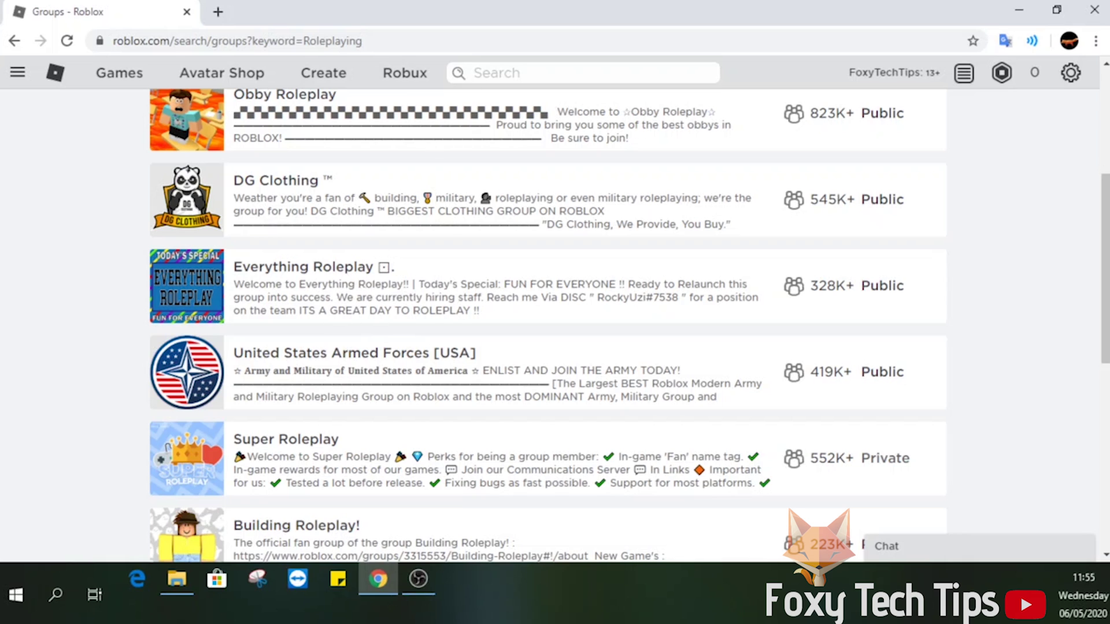
Step: Search groups for 'canadian' and open the Canadian Military Forces result
click(521, 73)
text(nad)
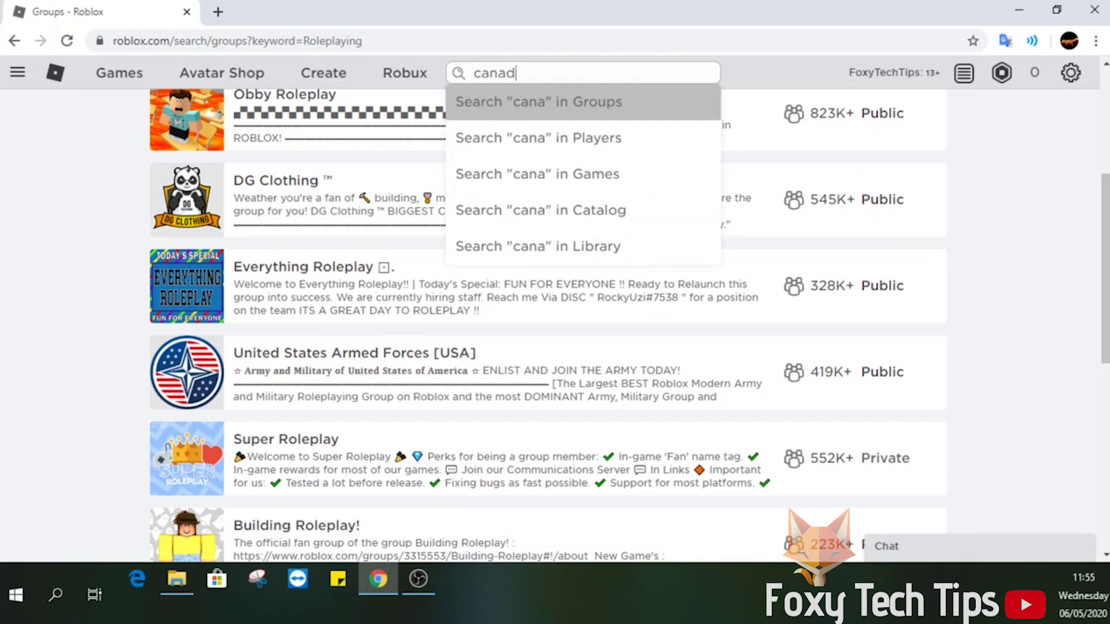
text(ian)
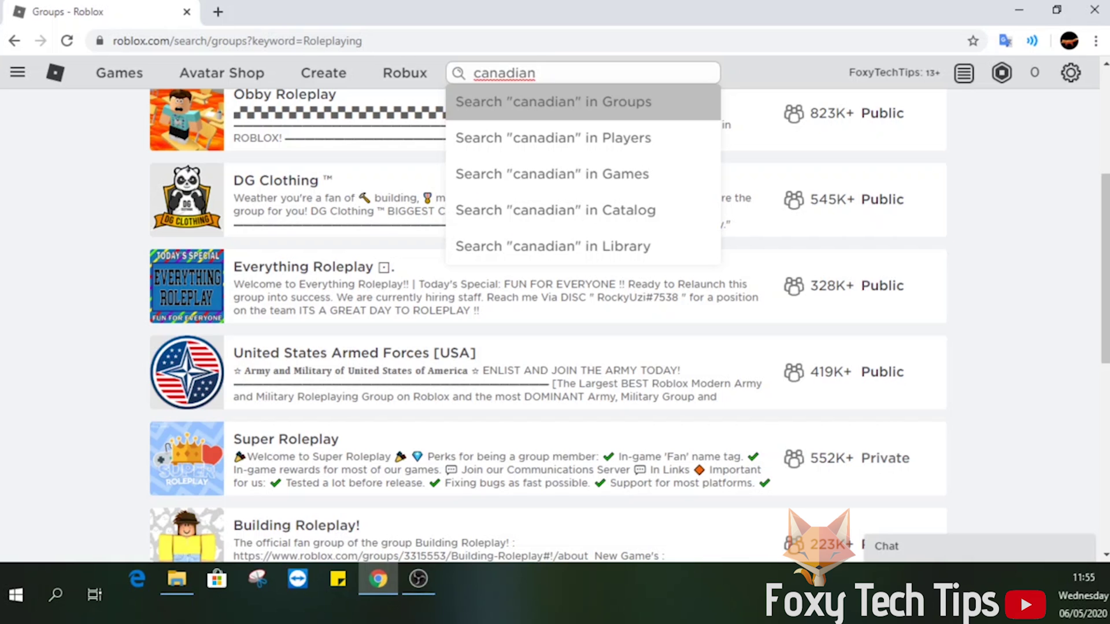
click(599, 103)
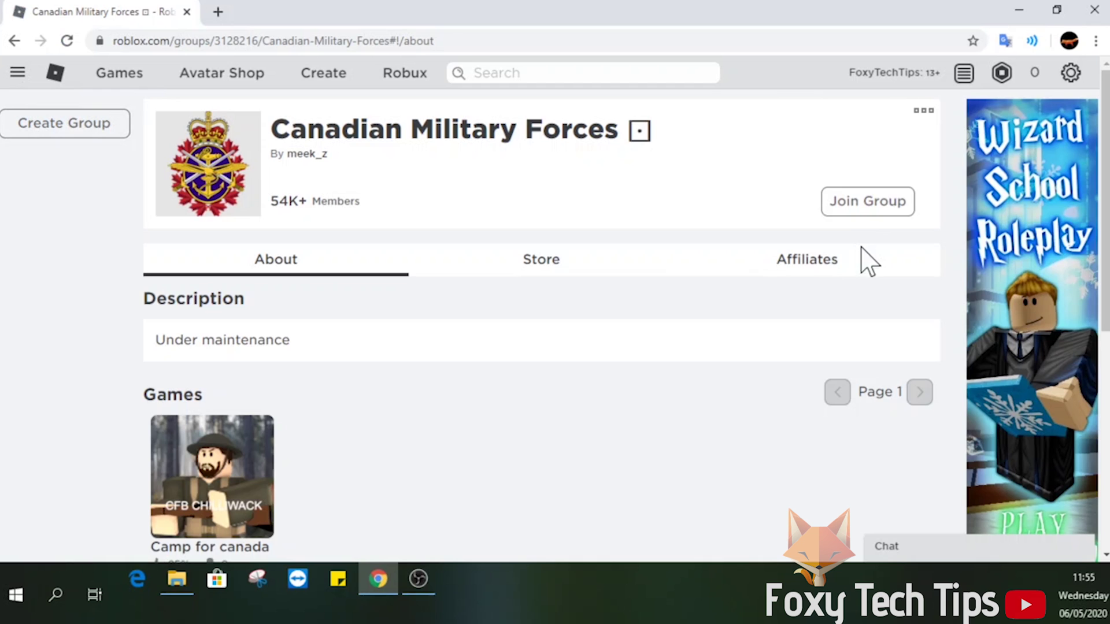
Step: Join Canadian Military Forces, rotating both verification images upright to pass the challenge
click(861, 201)
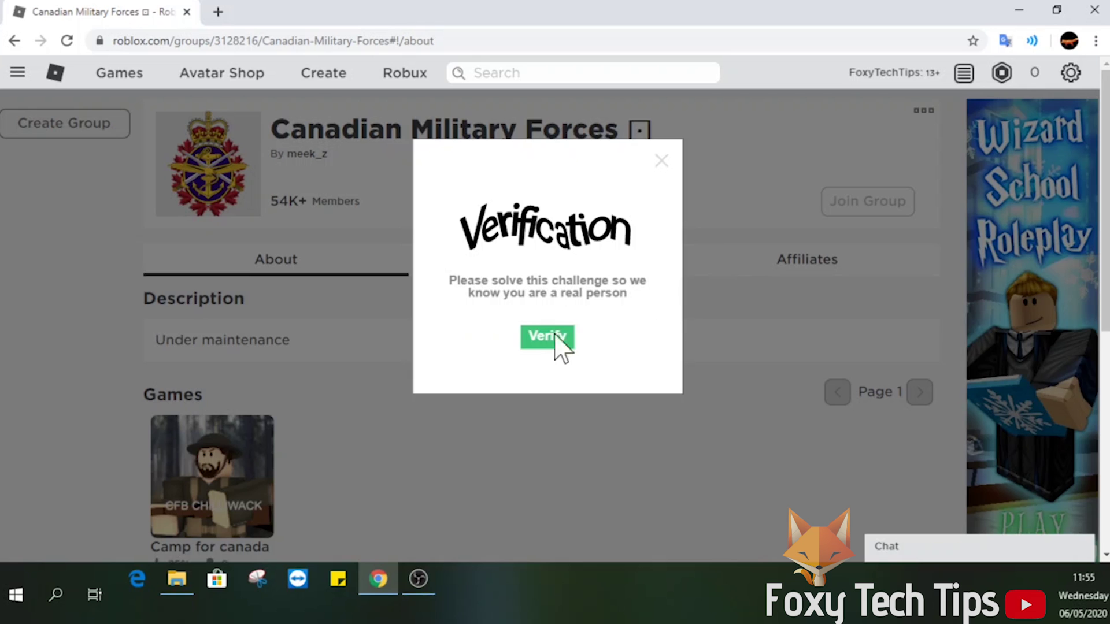
click(548, 340)
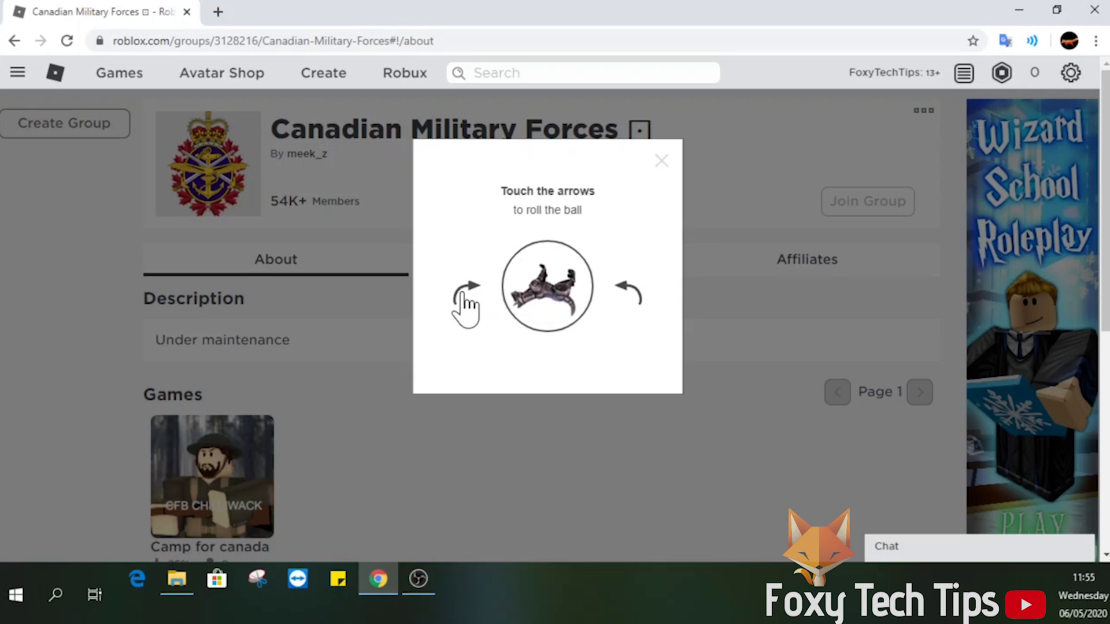
click(467, 299)
click(547, 353)
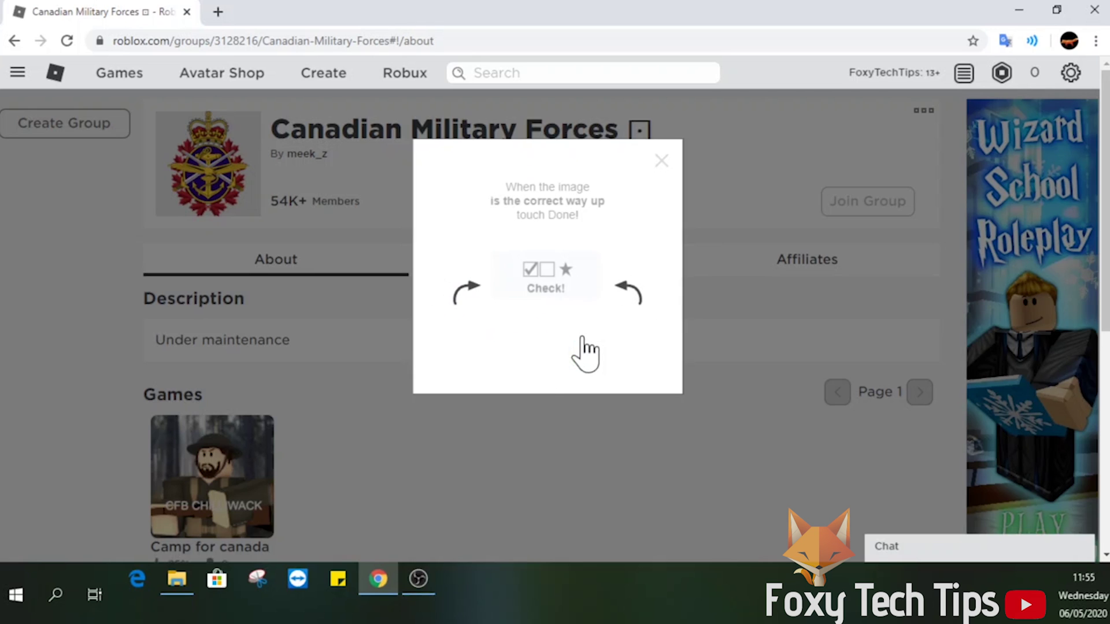
click(625, 295)
click(547, 352)
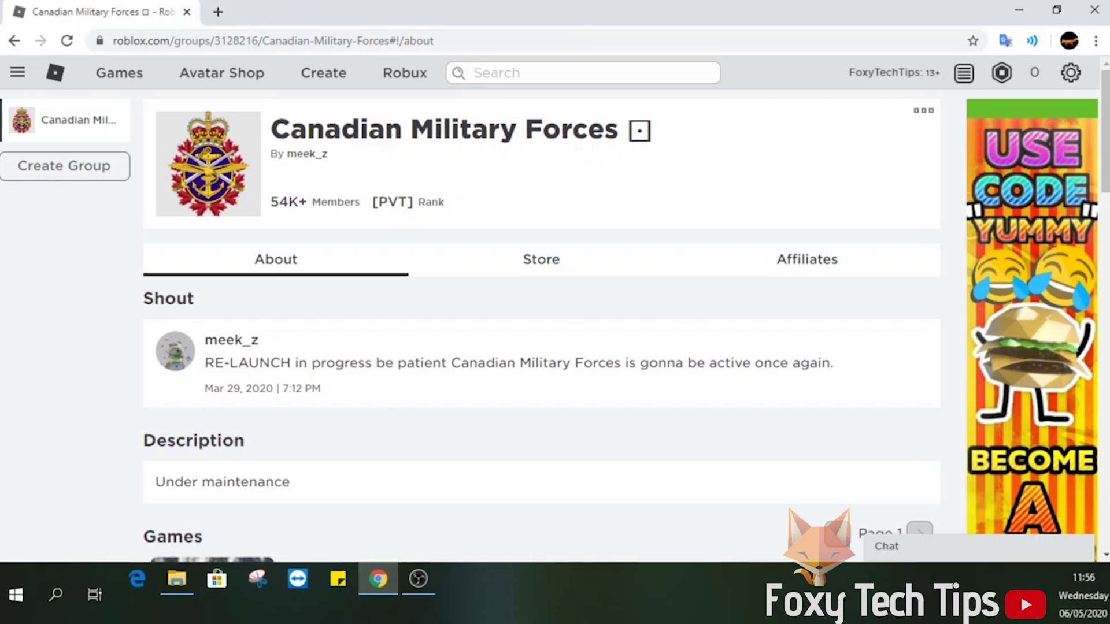
text(fun)
Step: Search groups for 'fun' and join Roblox Fun & Games!, solving the rotate-image verification
click(512, 102)
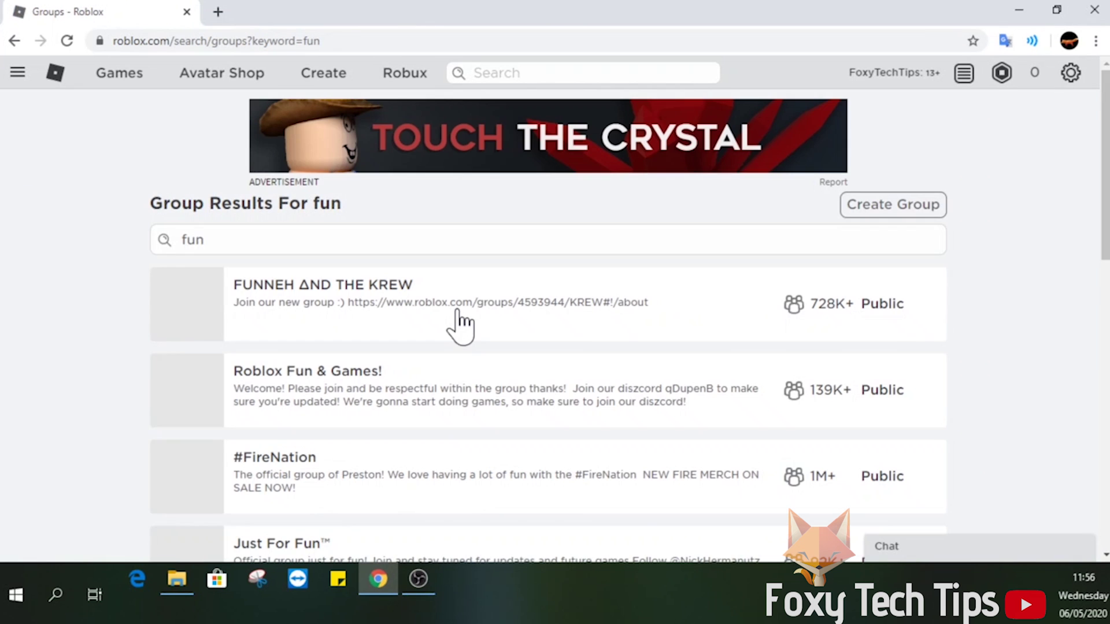
click(446, 390)
click(868, 200)
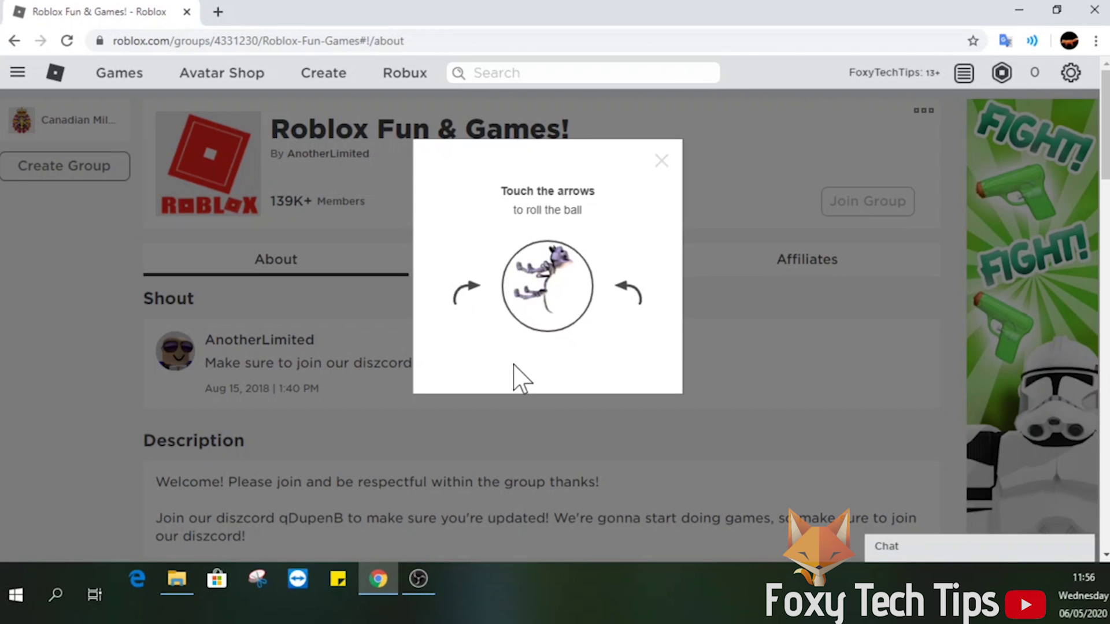
click(469, 294)
click(546, 351)
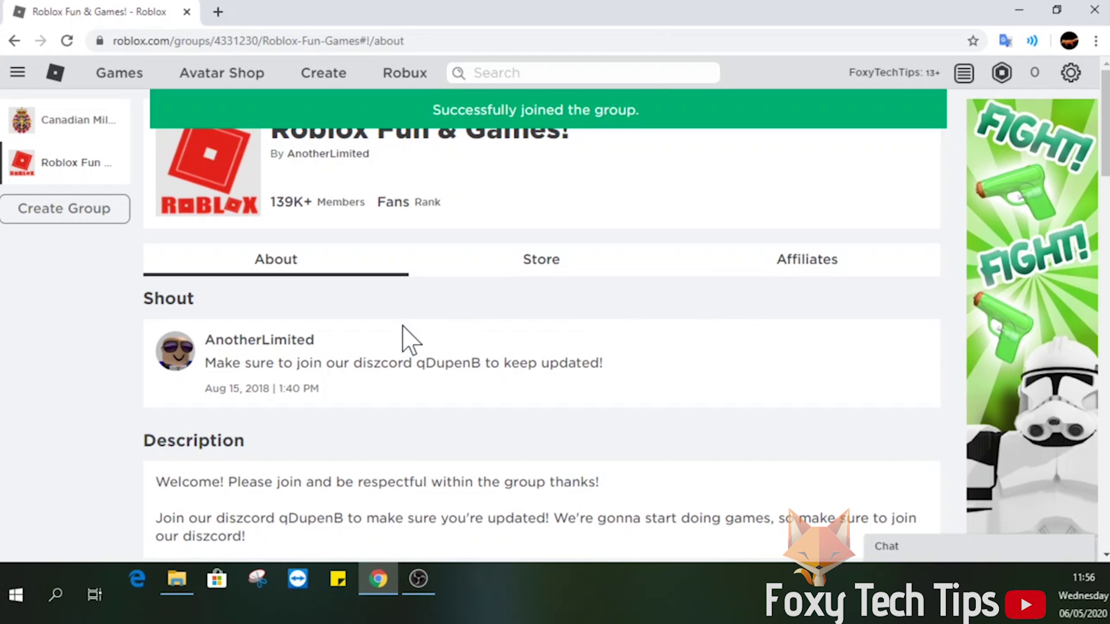
Step: Leave Canadian Military Forces through its group options menu and confirm
click(61, 121)
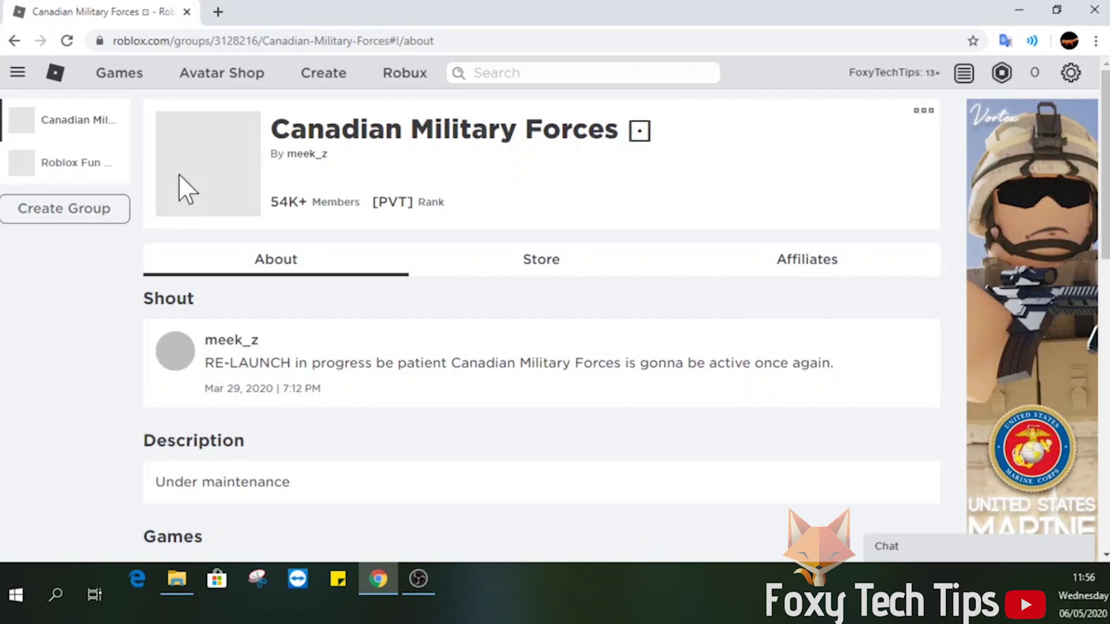
click(923, 114)
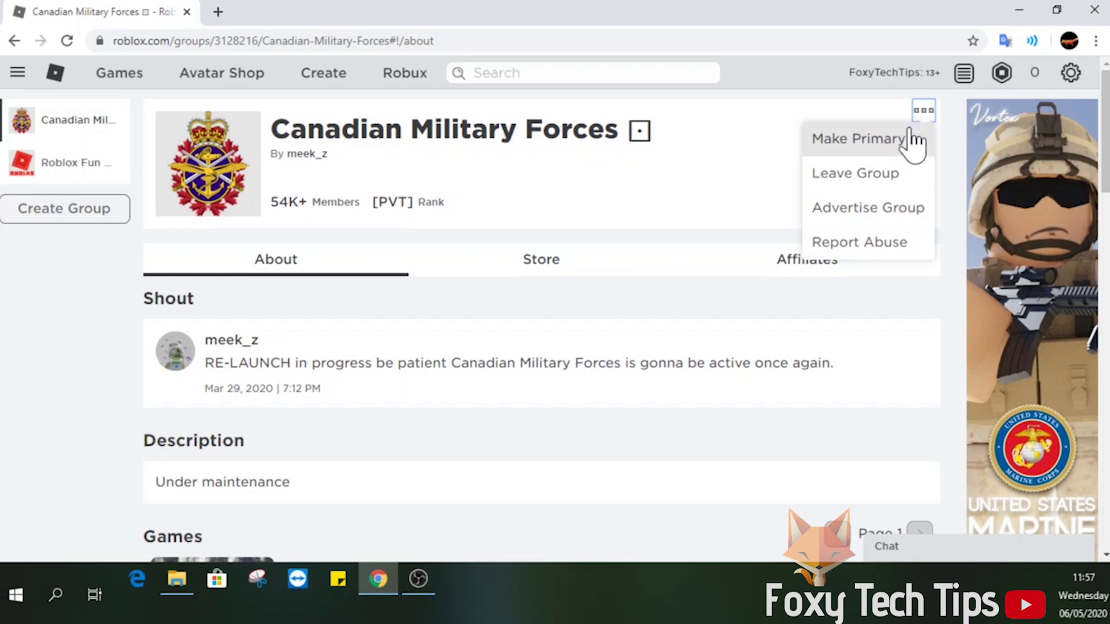
click(855, 173)
click(504, 350)
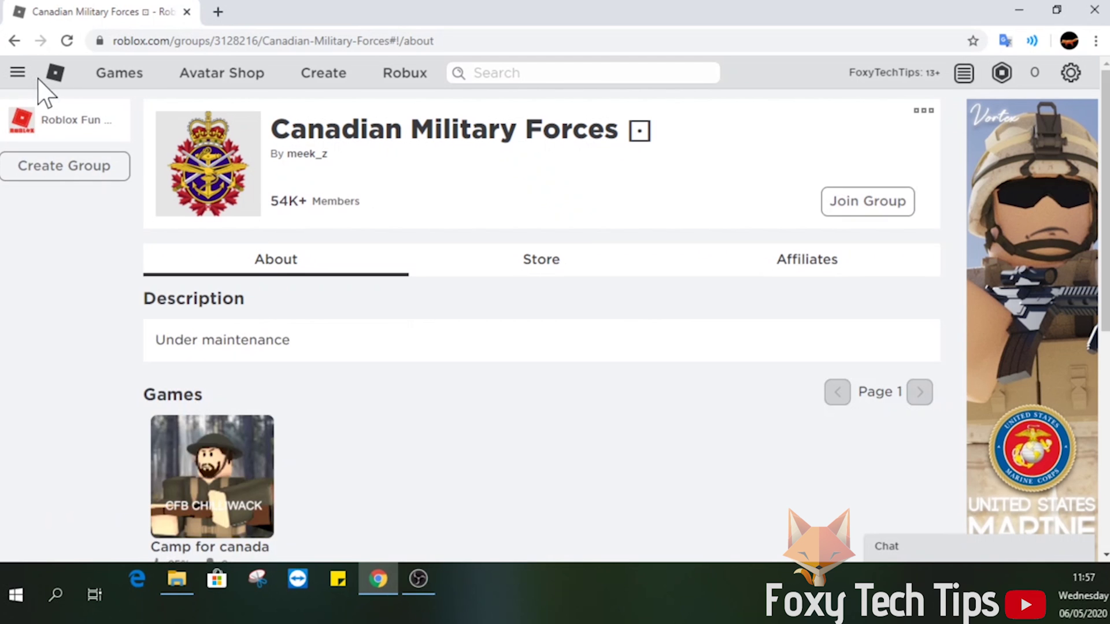
Step: Open Groups to reach the Roblox Fun & Games! page, then delete the group ID from the address
click(18, 73)
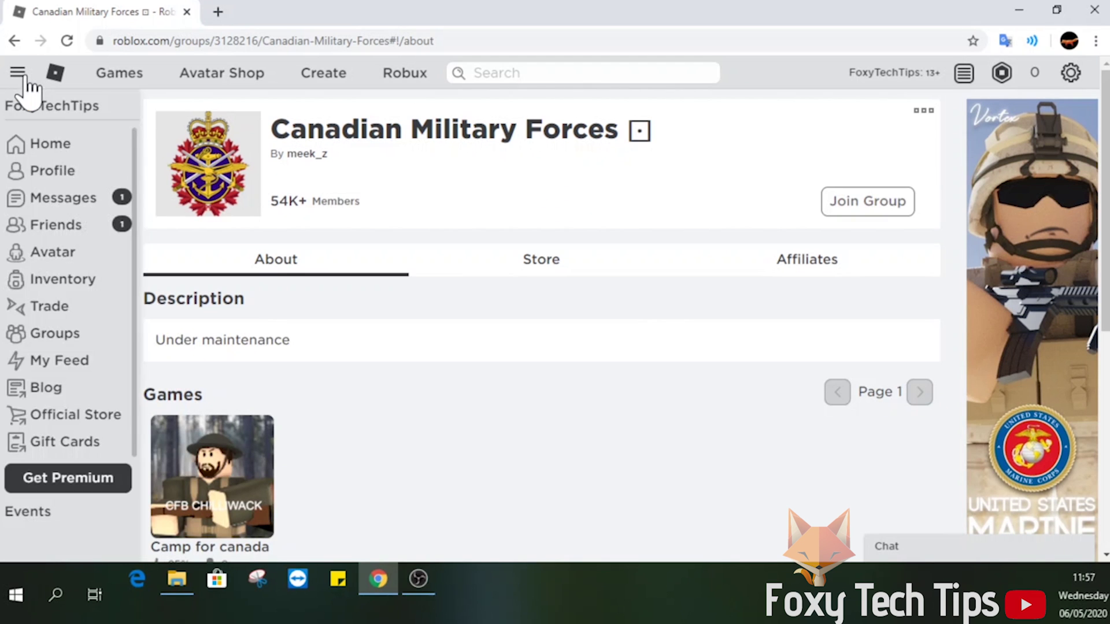
click(54, 334)
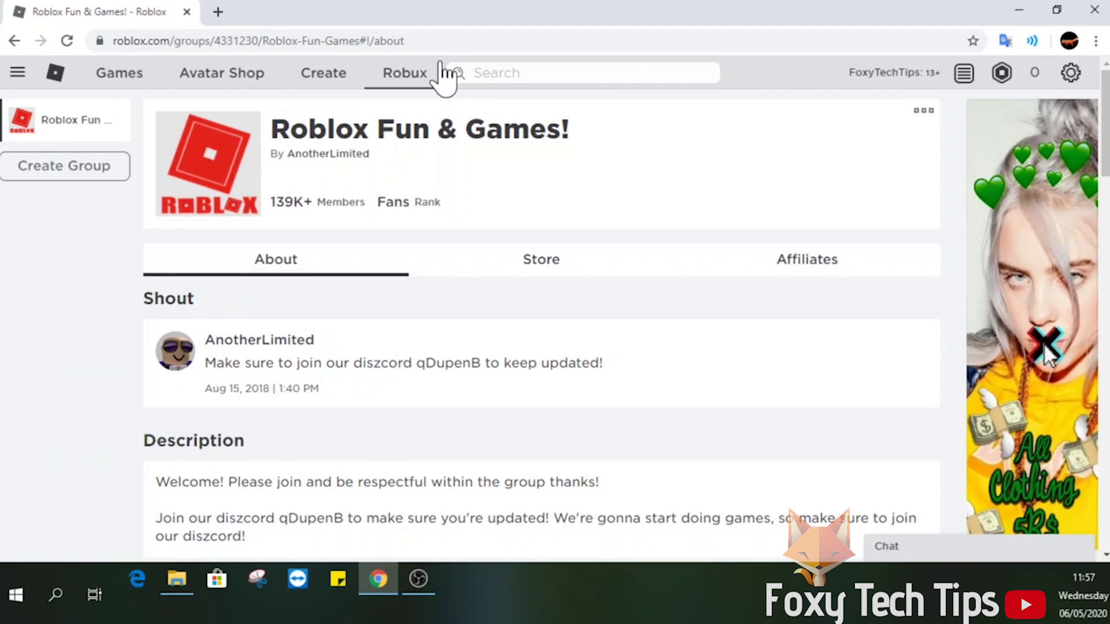
key(ctrl+shift+Left)
key(ctrl+shift+Left)
key(BackSpace)
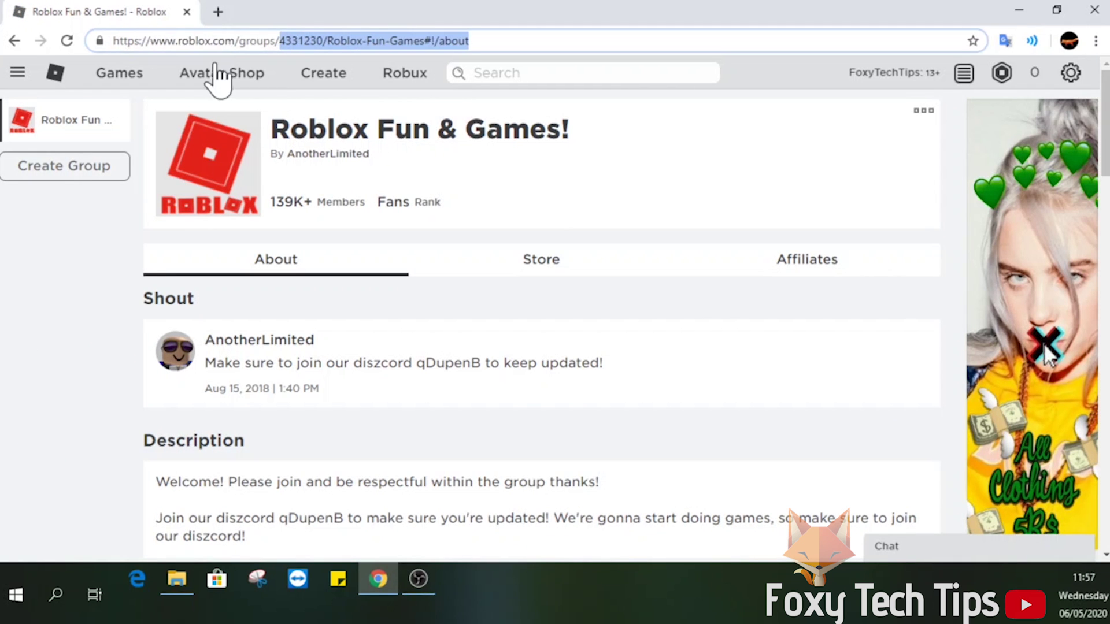